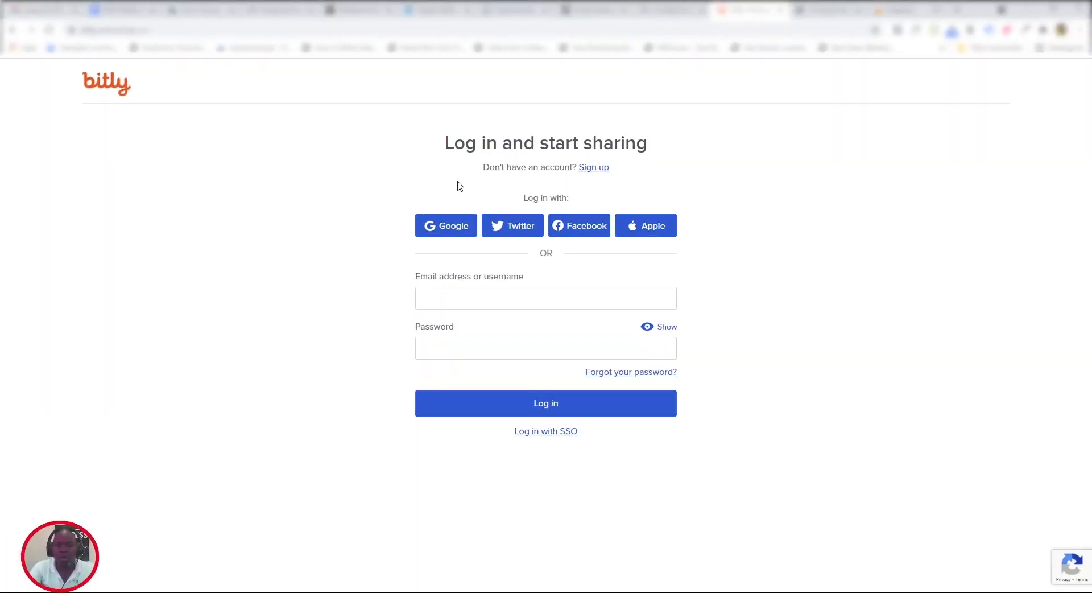
- Log in to Bitly through Google with the chosen Google account to reach All Links
click(452, 228)
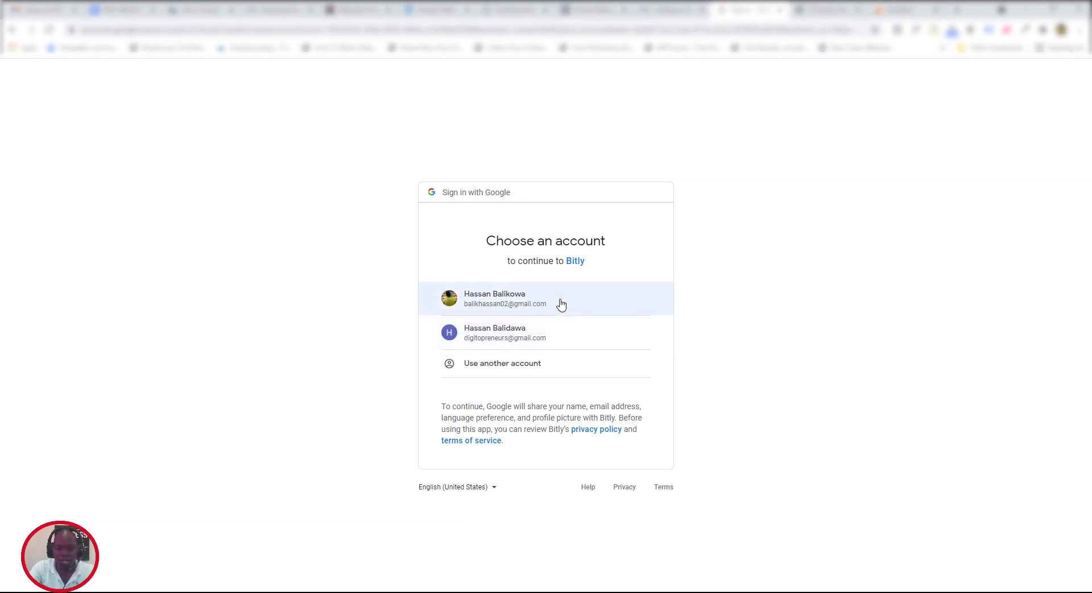
click(561, 305)
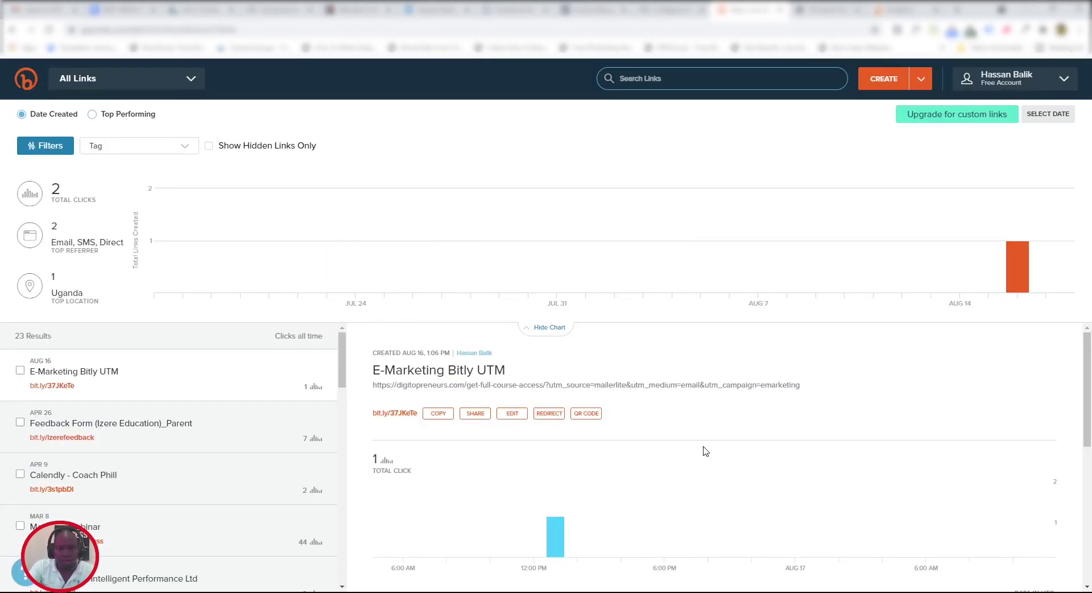
- Browse the existing links' details, then copy the Mailerlite webinar short link bit.ly/wccamasterclass
mouse_move(341, 380)
mouse_down()
mouse_move(343, 492)
mouse_move(343, 368)
mouse_up()
click(272, 489)
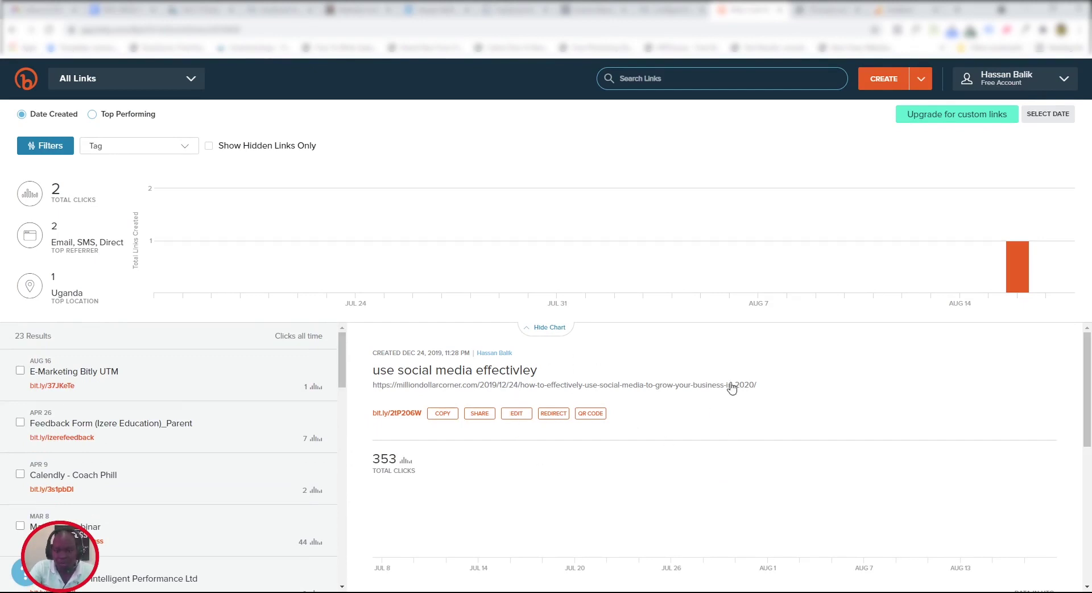
click(547, 410)
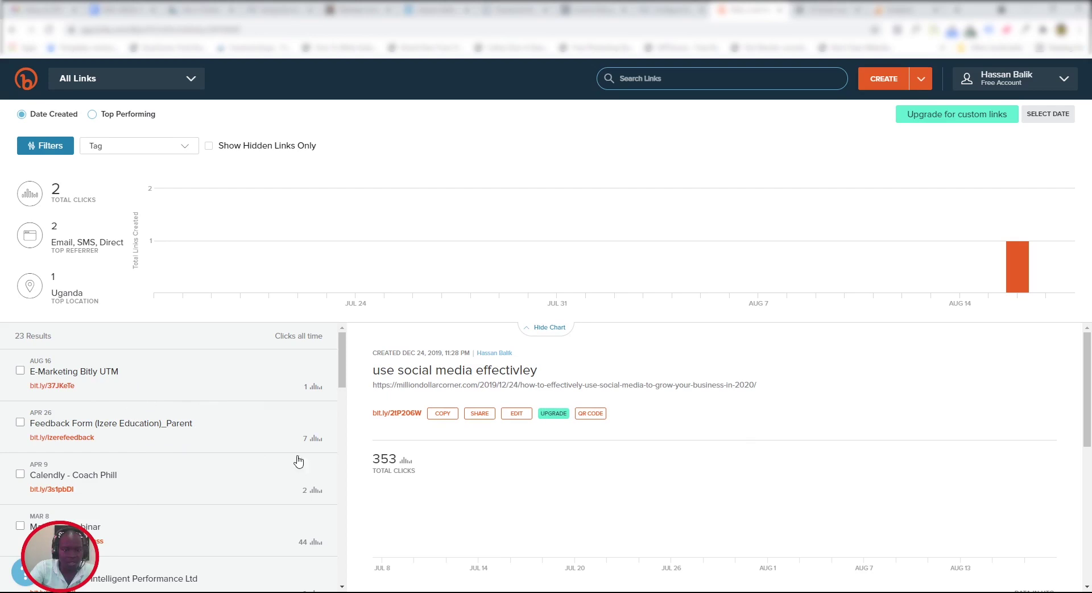
click(197, 537)
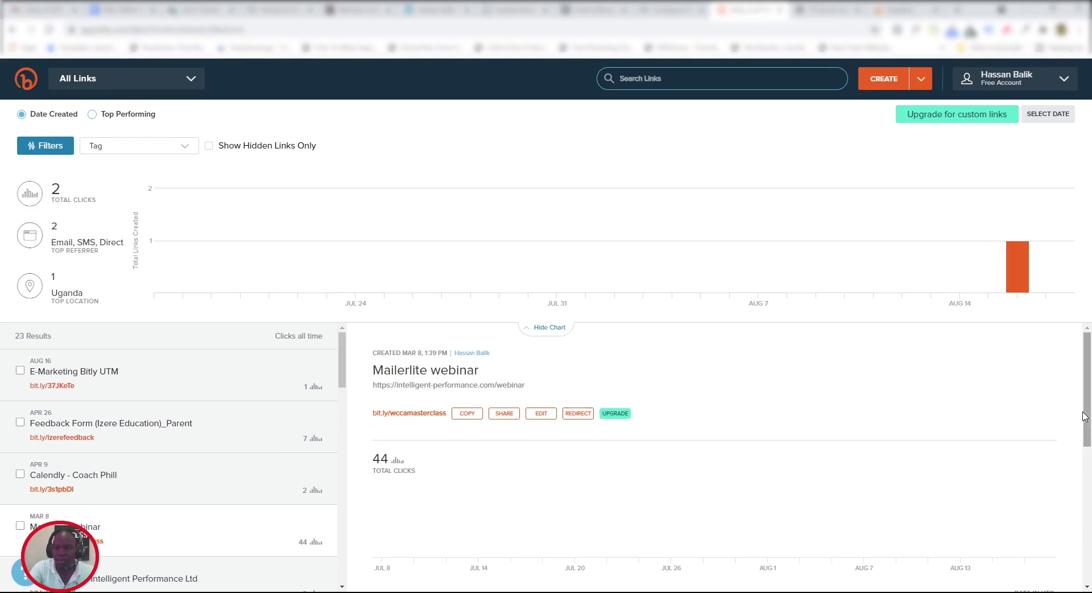
click(465, 415)
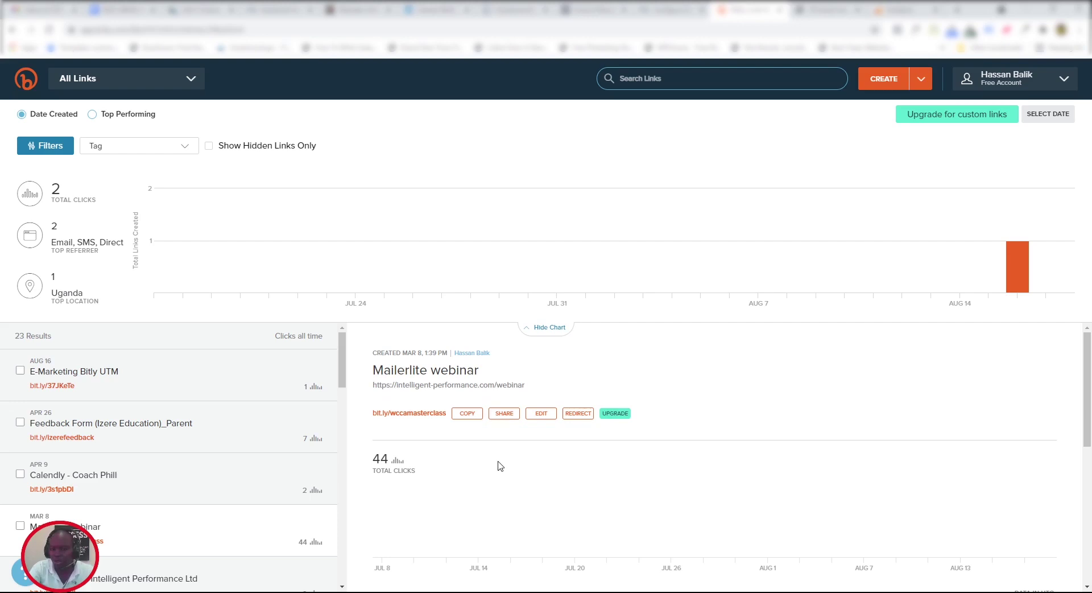
click(504, 412)
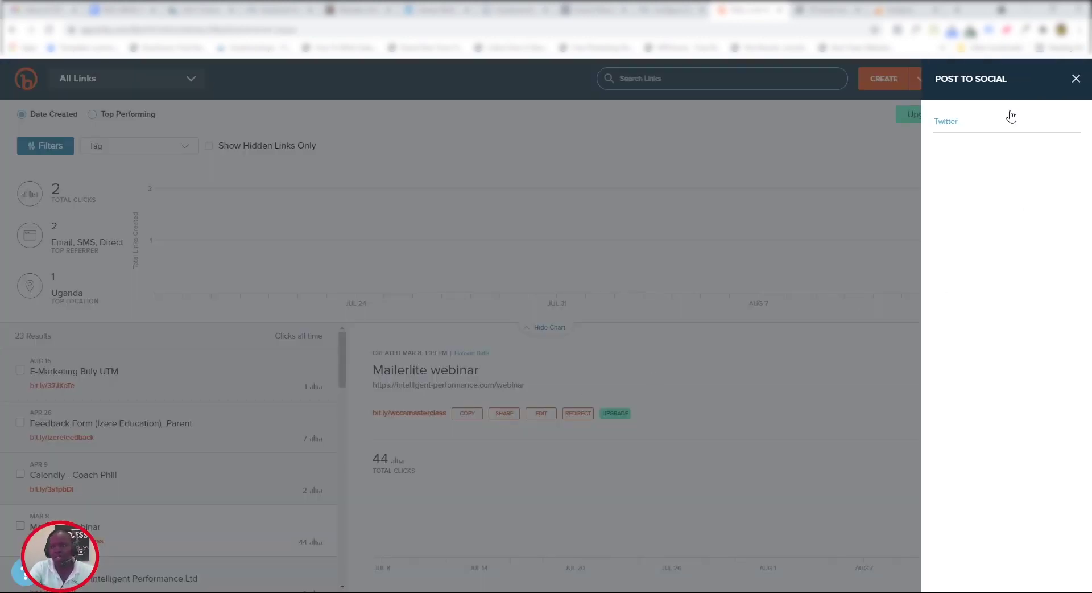
click(813, 246)
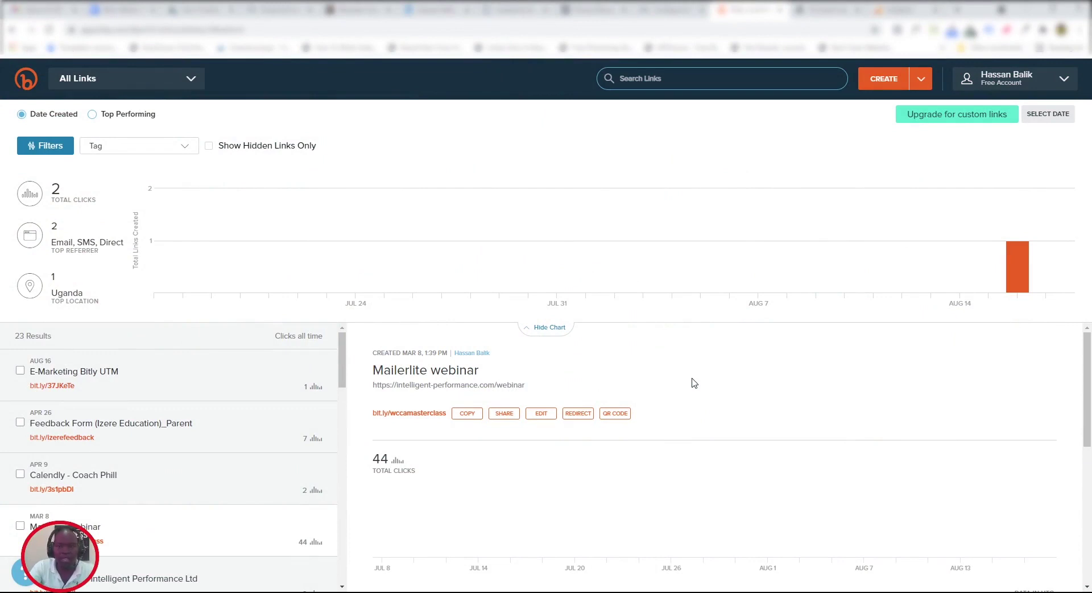
- Open Bitly's Create Link panel, ready to enter the long URL
click(922, 80)
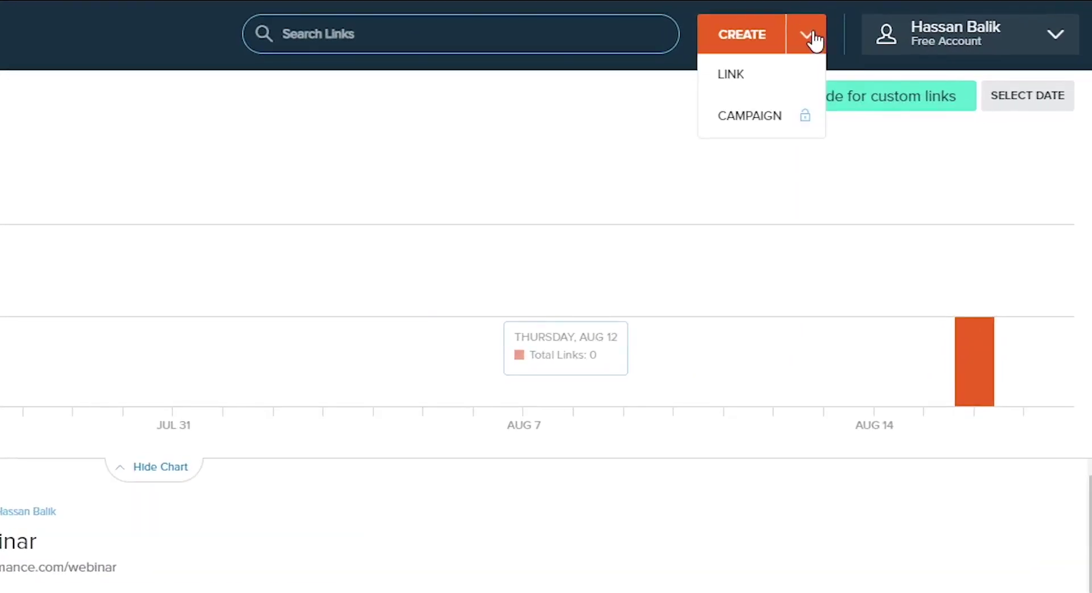
click(612, 190)
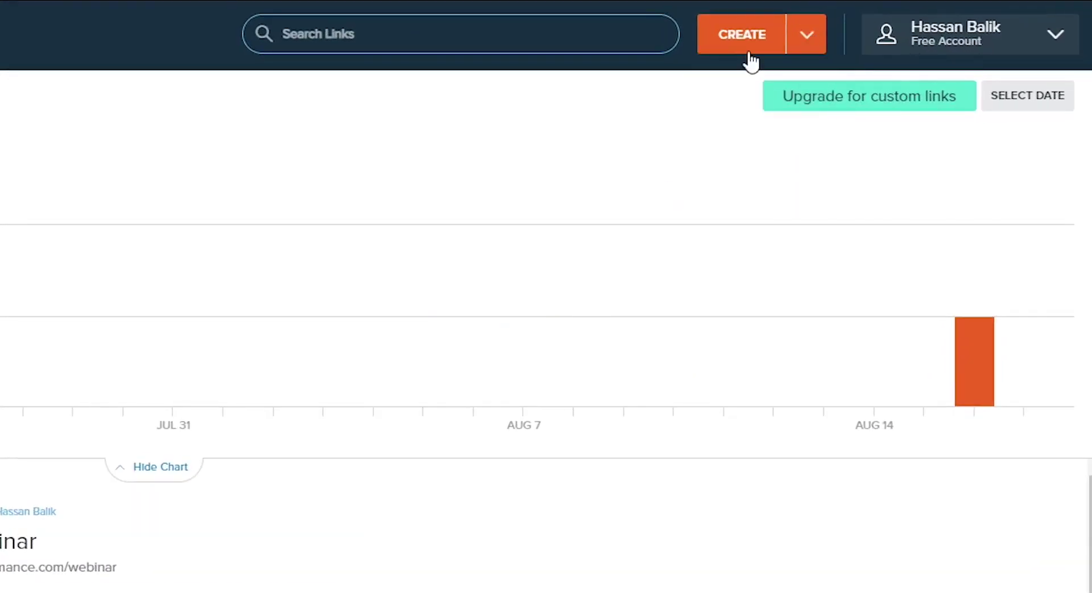
click(805, 36)
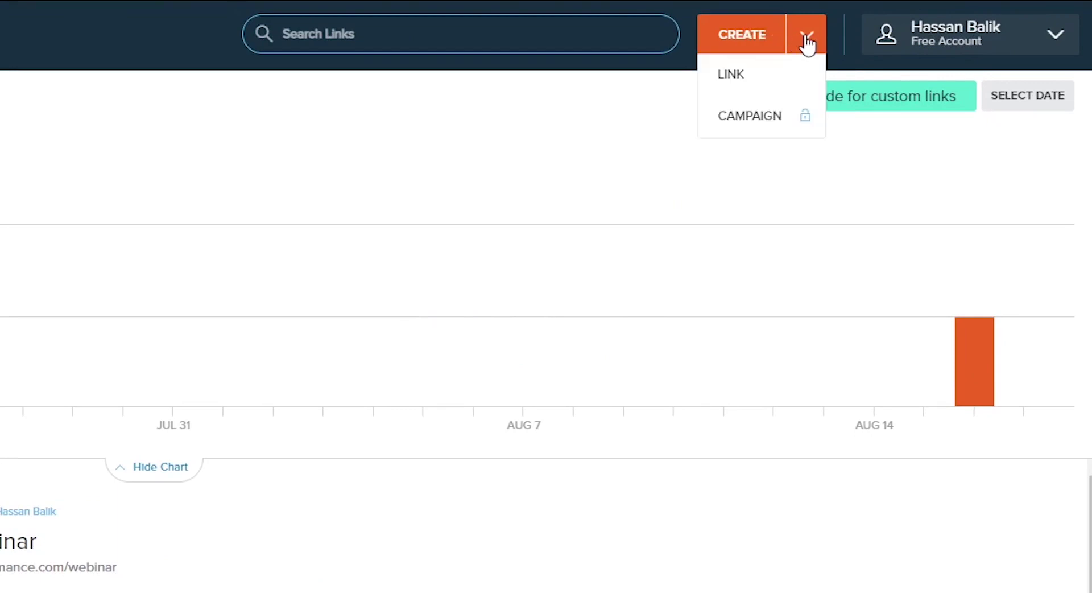
click(800, 79)
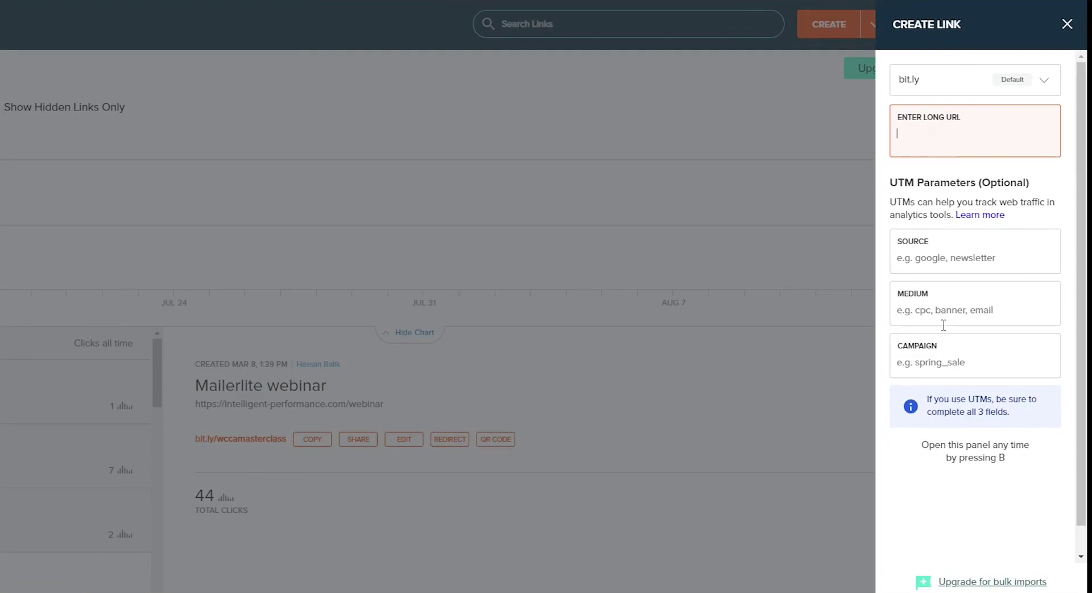
click(932, 137)
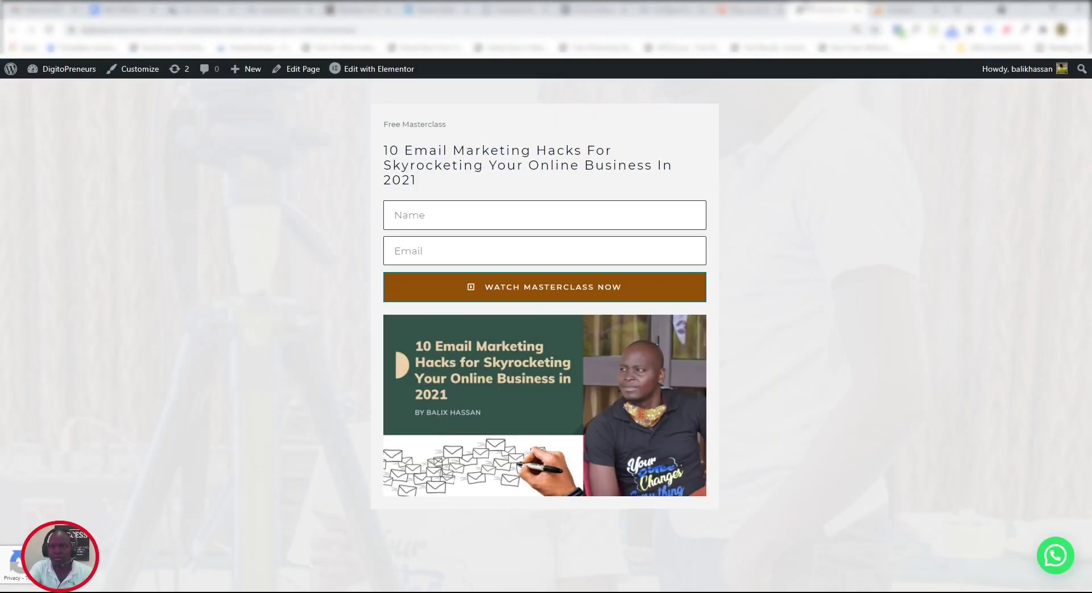
- Copy the WordPress masterclass landing page's URL and return to the Bitly form
click(825, 10)
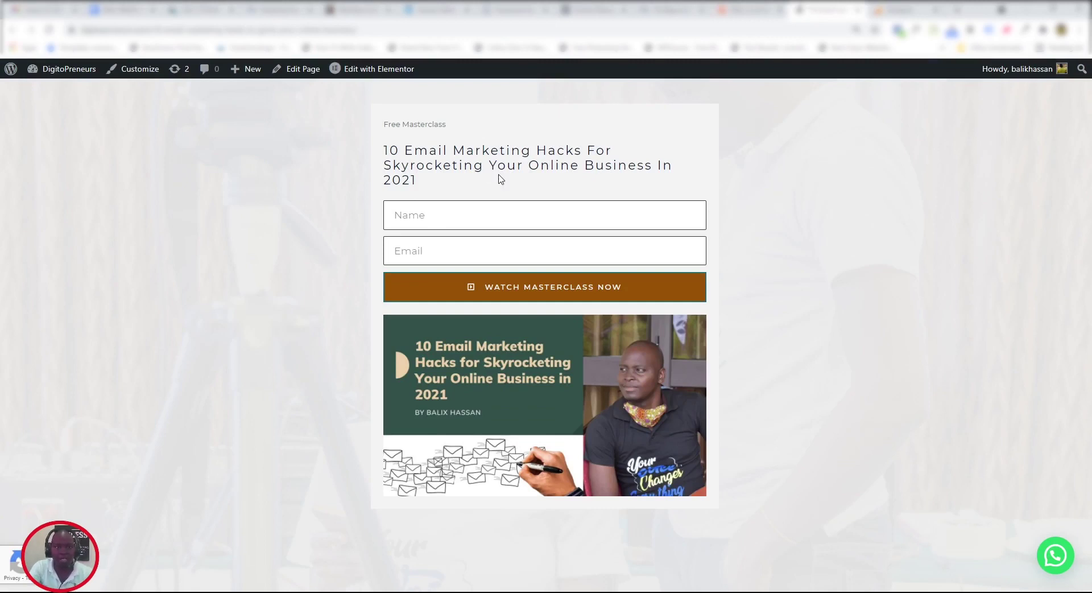
click(267, 30)
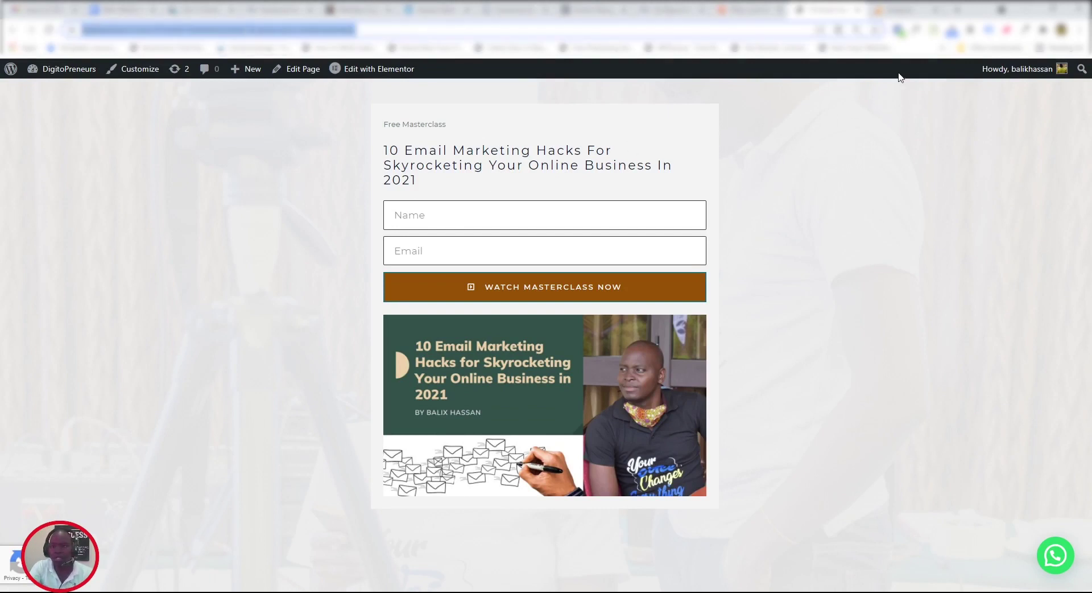
click(829, 10)
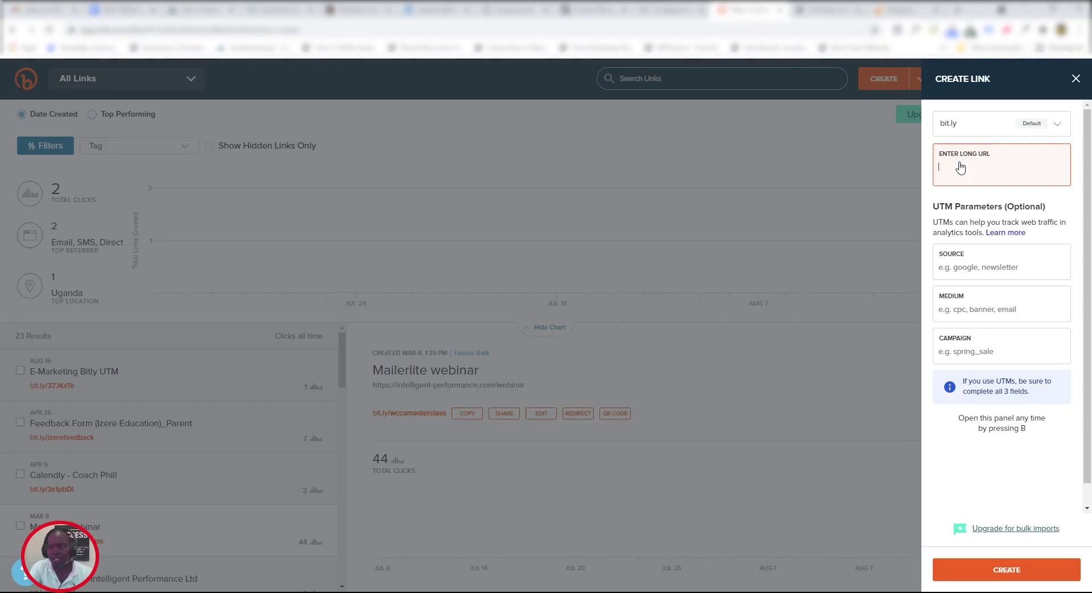
- Paste the landing page URL as the long URL and set UTM source to 'facebook live'
key(ctrl+v)
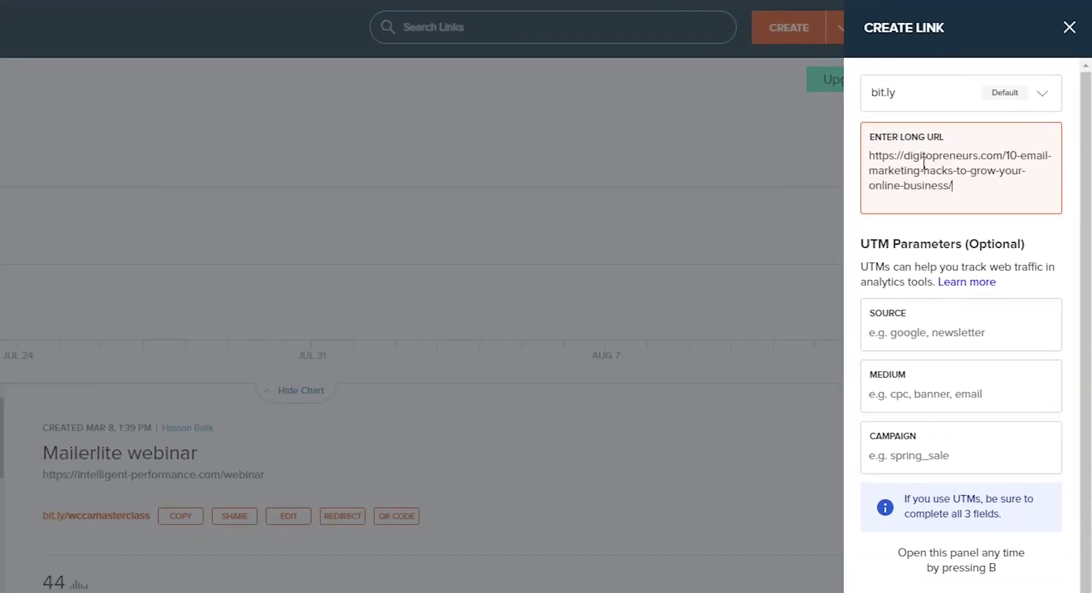
click(957, 338)
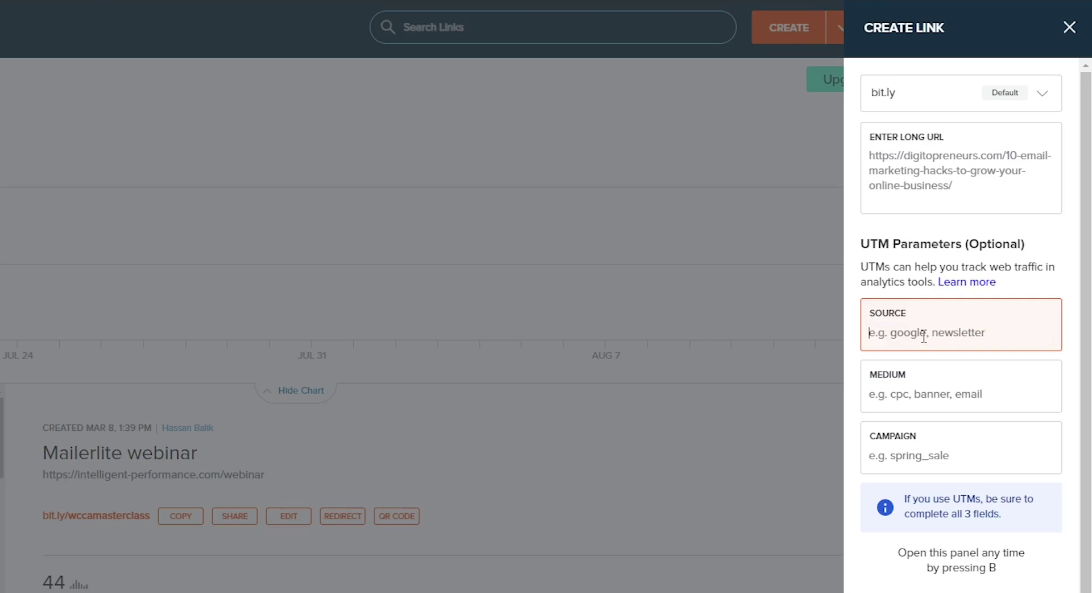
text(fbads)
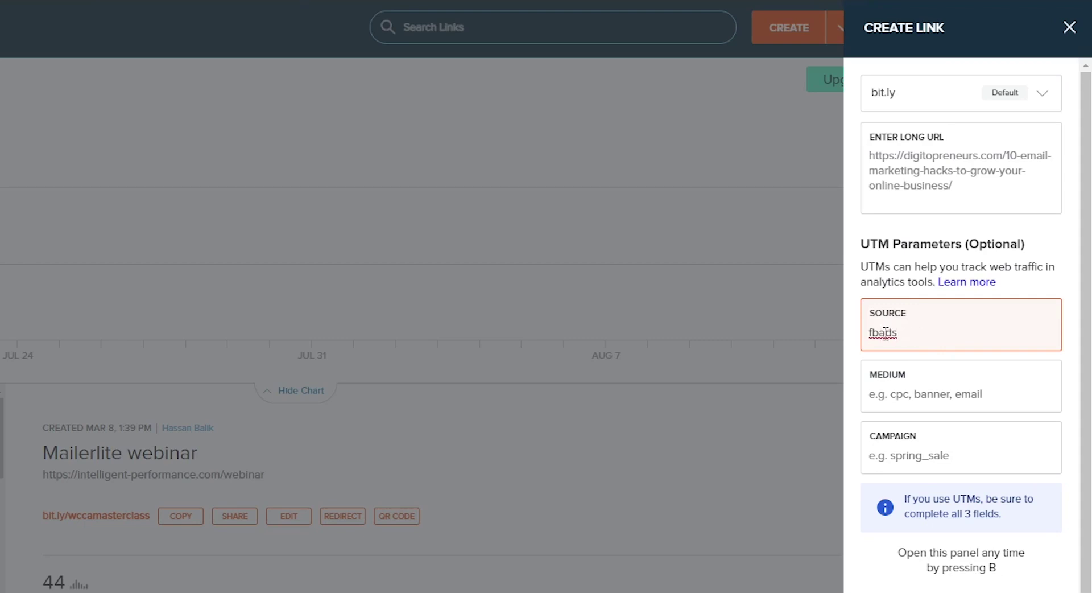
drag(905, 333, 865, 340)
text(facebook live)
- Set UTM medium to 'organic fb' and campaign to 'email hacks'
click(926, 397)
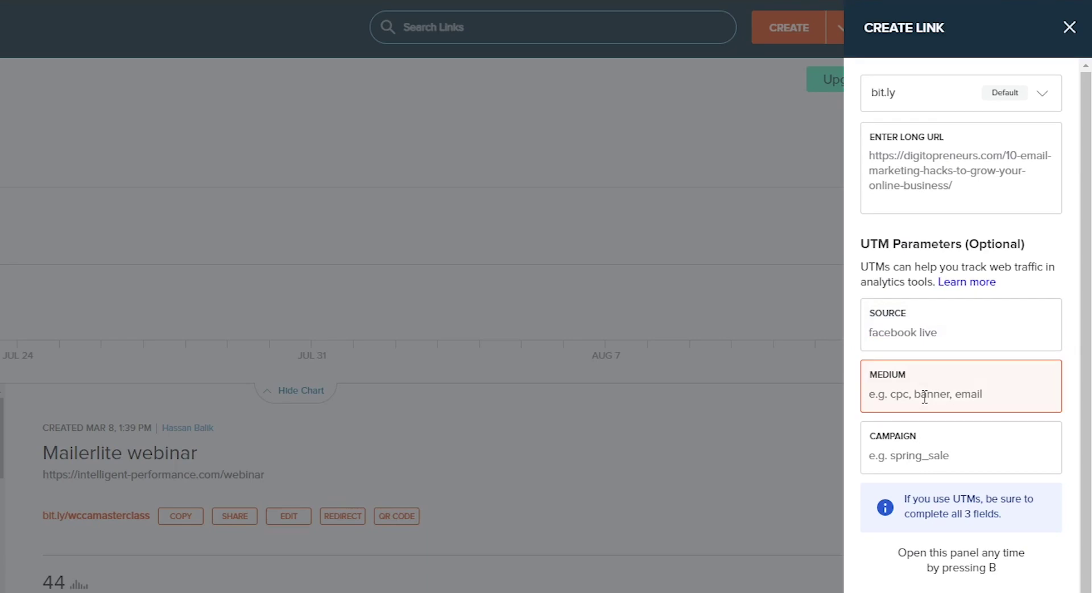
text(organic)
text(fb)
click(935, 456)
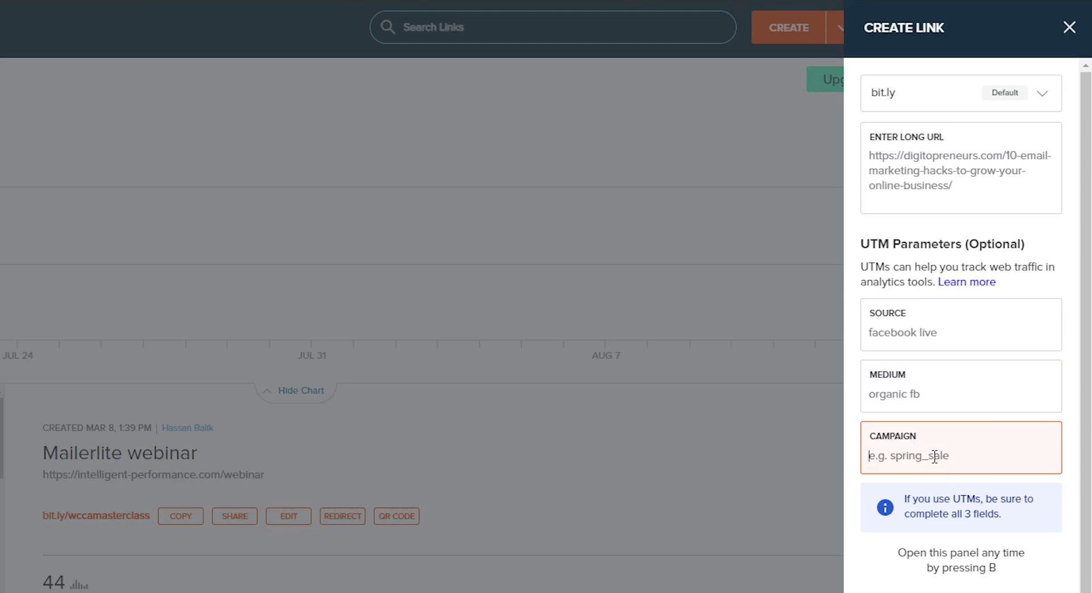
text(email hacks)
click(958, 336)
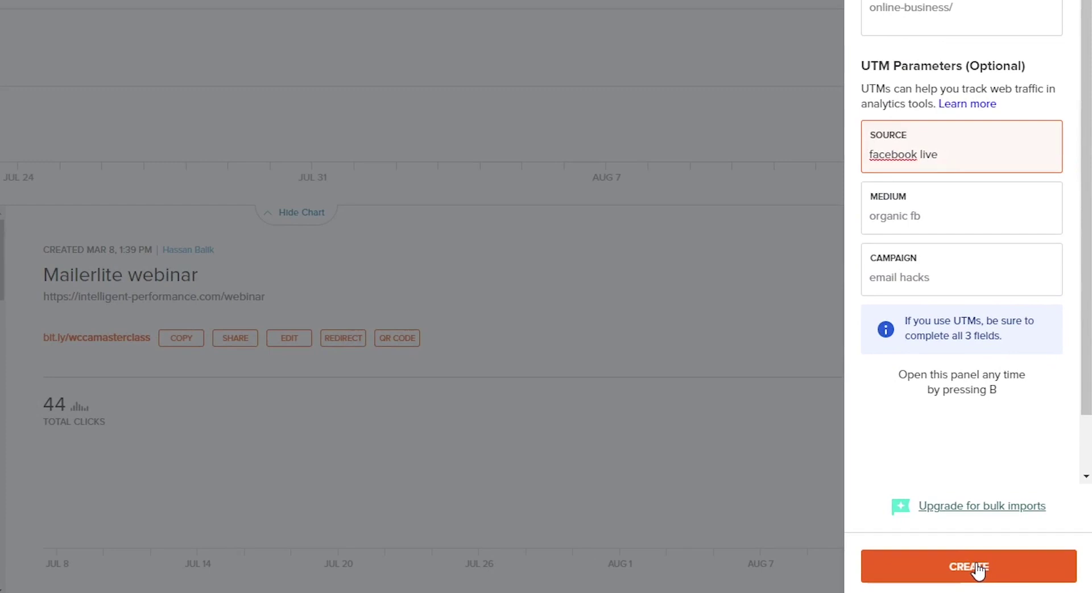
- Create the short link bit.ly/3mbk6sH and save it with the title 'Email Hacks Bitly UTM'
click(968, 566)
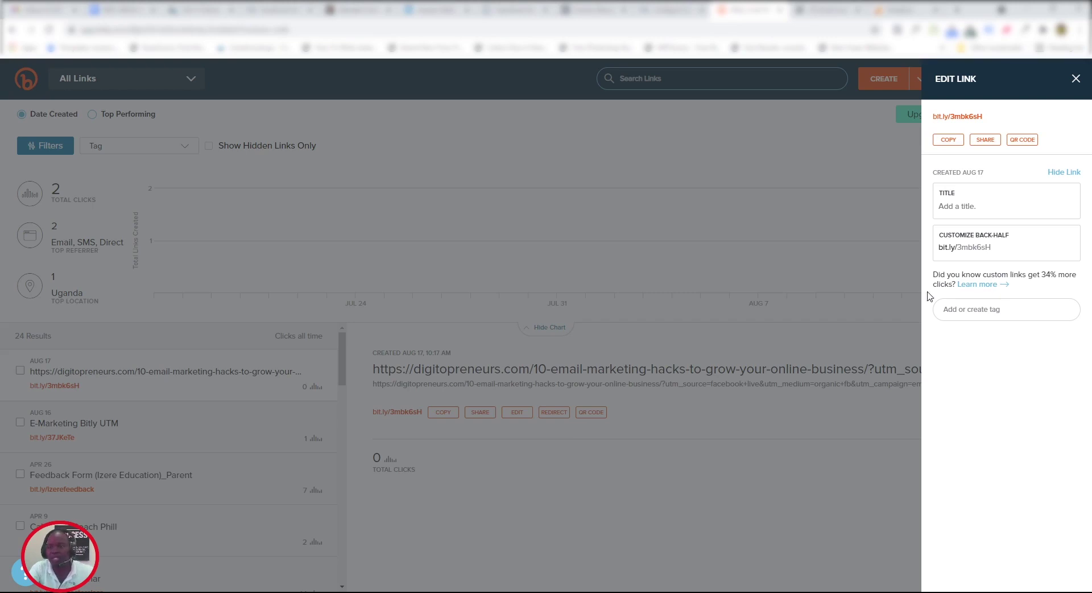
click(992, 214)
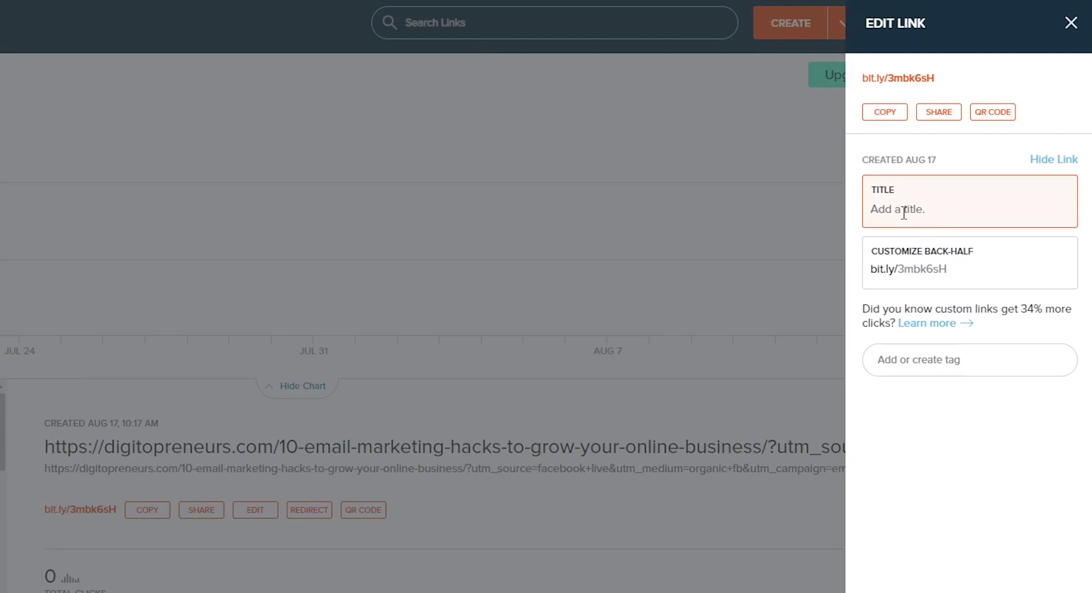
text(Email Hacks Bitly UTM)
click(912, 272)
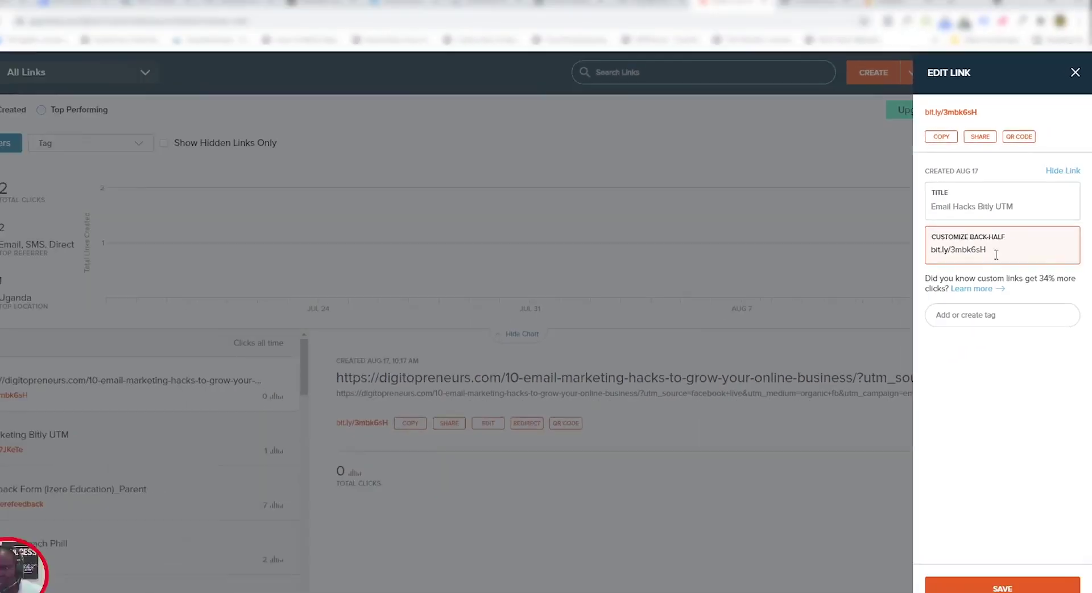
click(1007, 571)
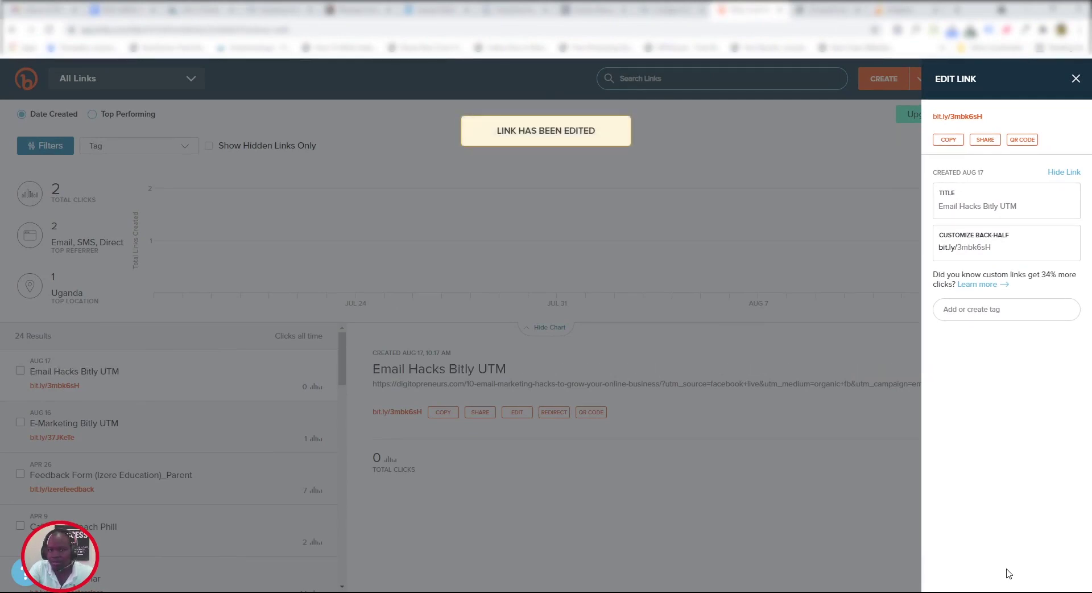
click(731, 434)
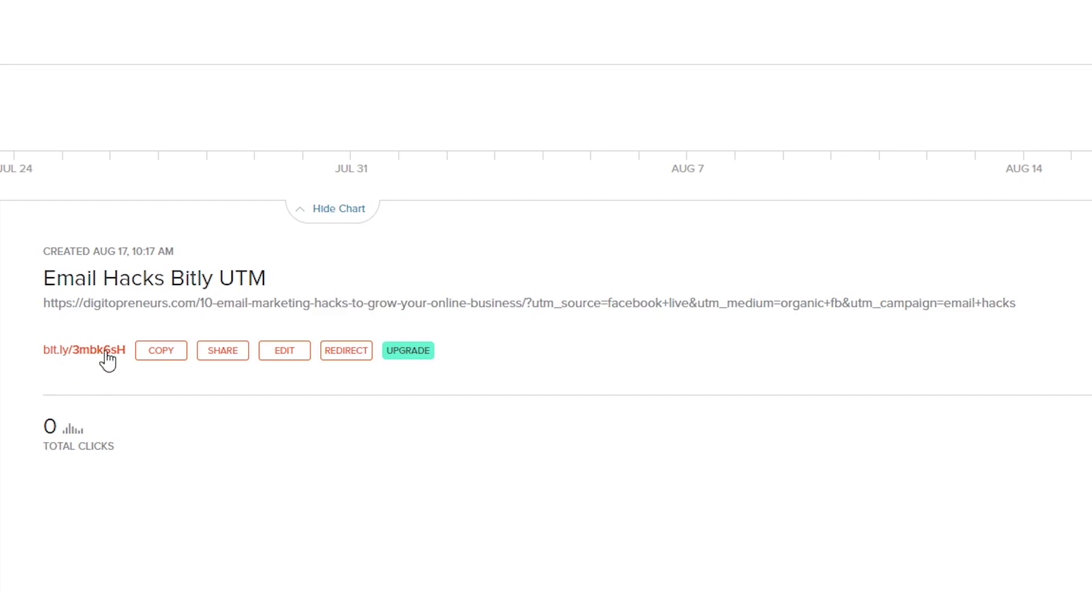
- Copy the short link bit.ly/3mbk6sH and open a new browser tab
click(165, 353)
click(159, 359)
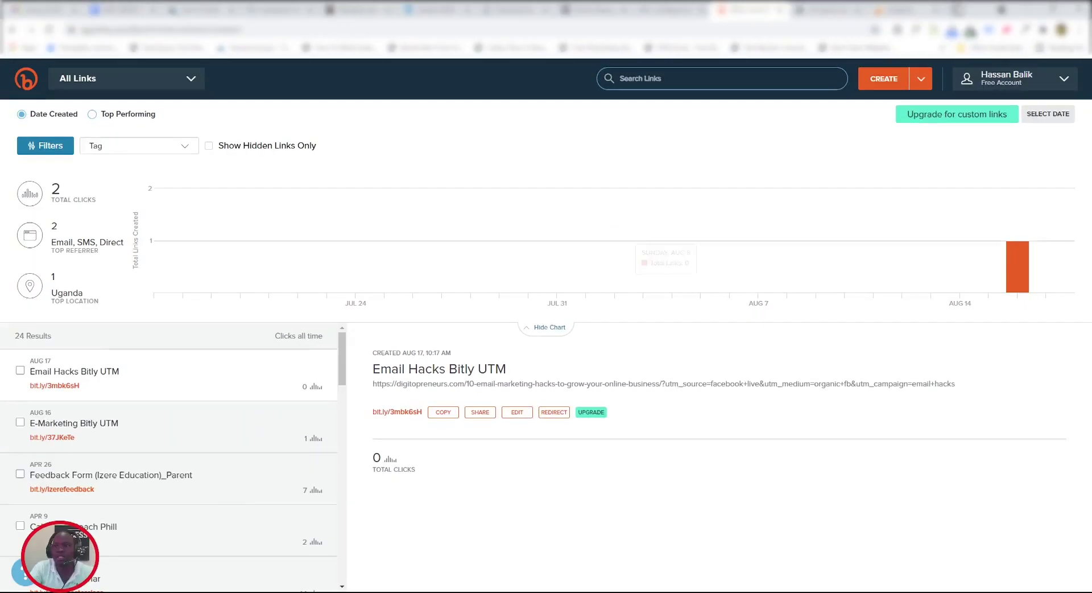
key(ctrl+t)
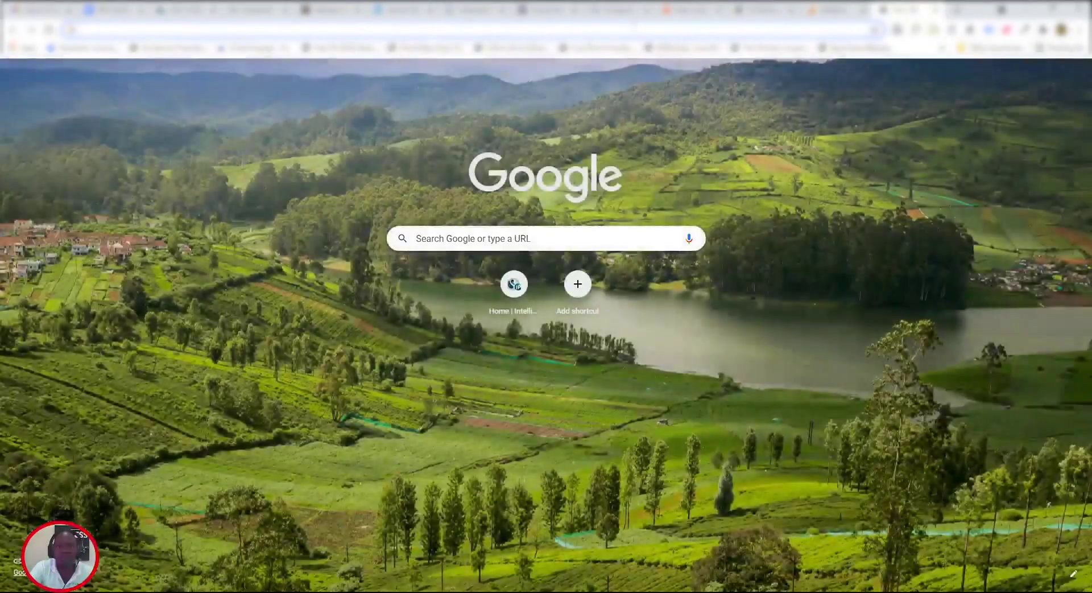
- Visit the copied short link to load the masterclass page, then return to Google Analytics
key(ctrl+v)
key(Return)
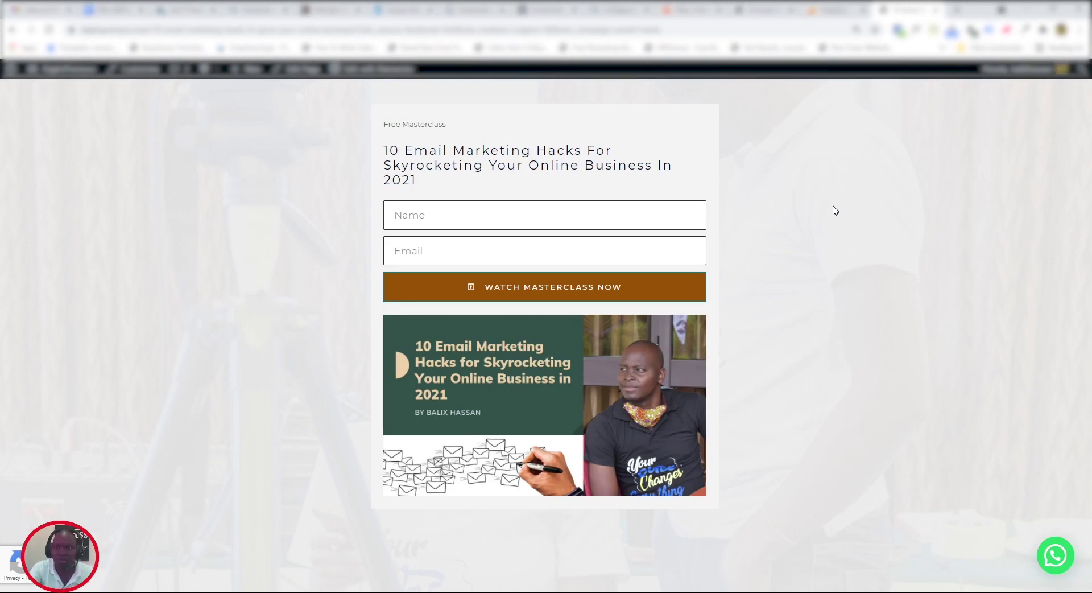
key(ctrl+shift+Tab)
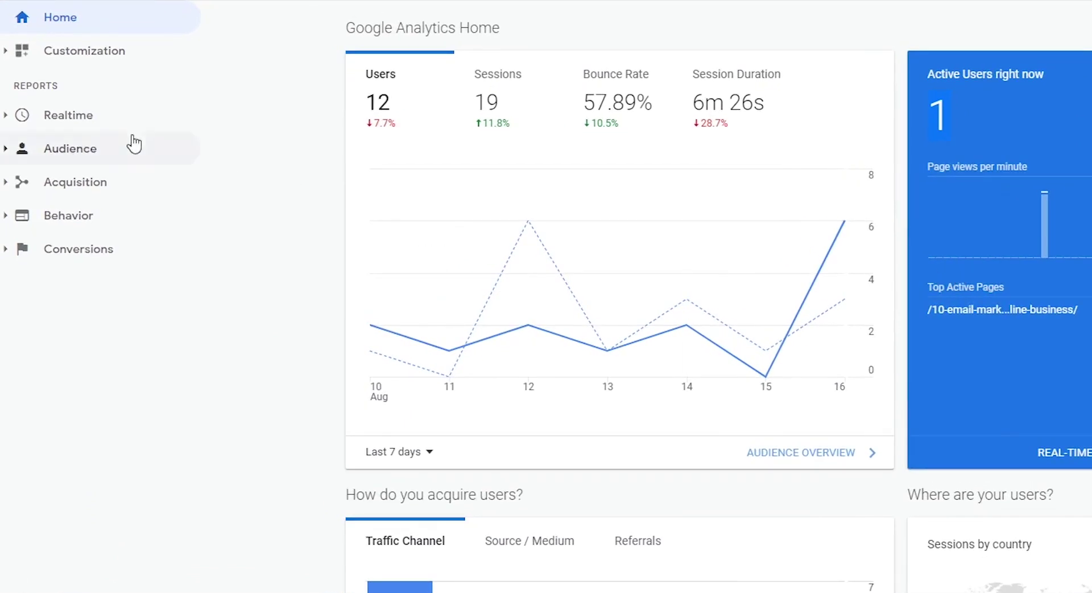
- Show Realtime Traffic Sources and highlight the one active user from facebook live / organic fb
click(78, 116)
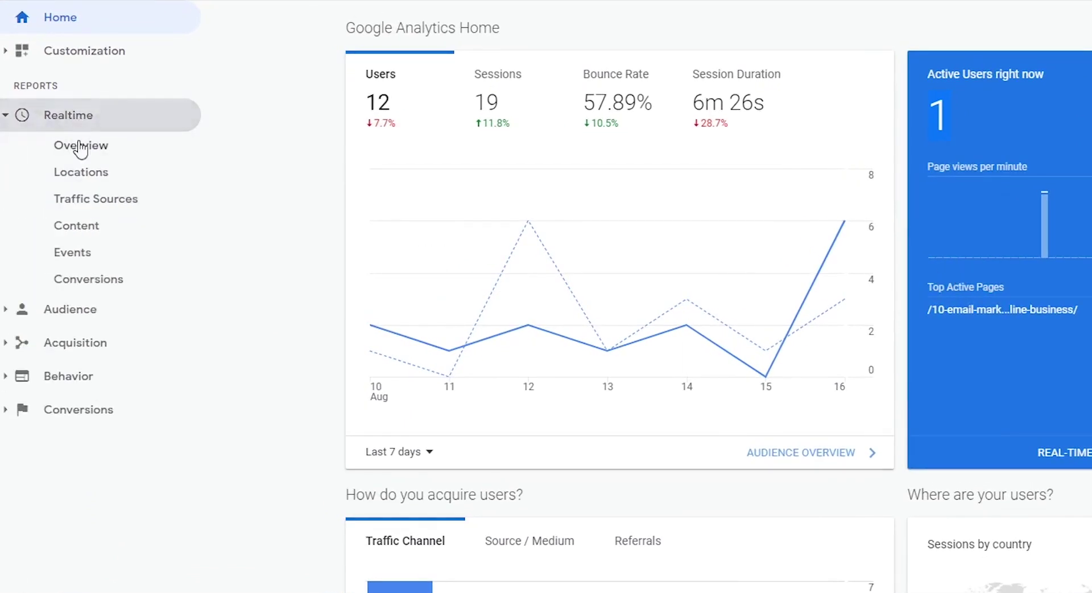
click(94, 206)
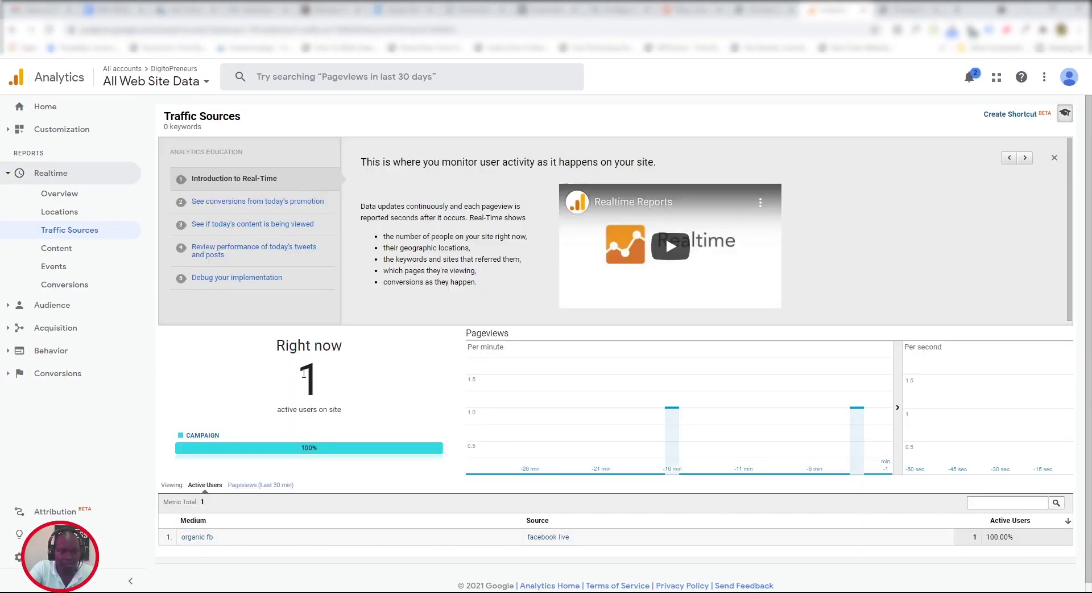
double_click(304, 373)
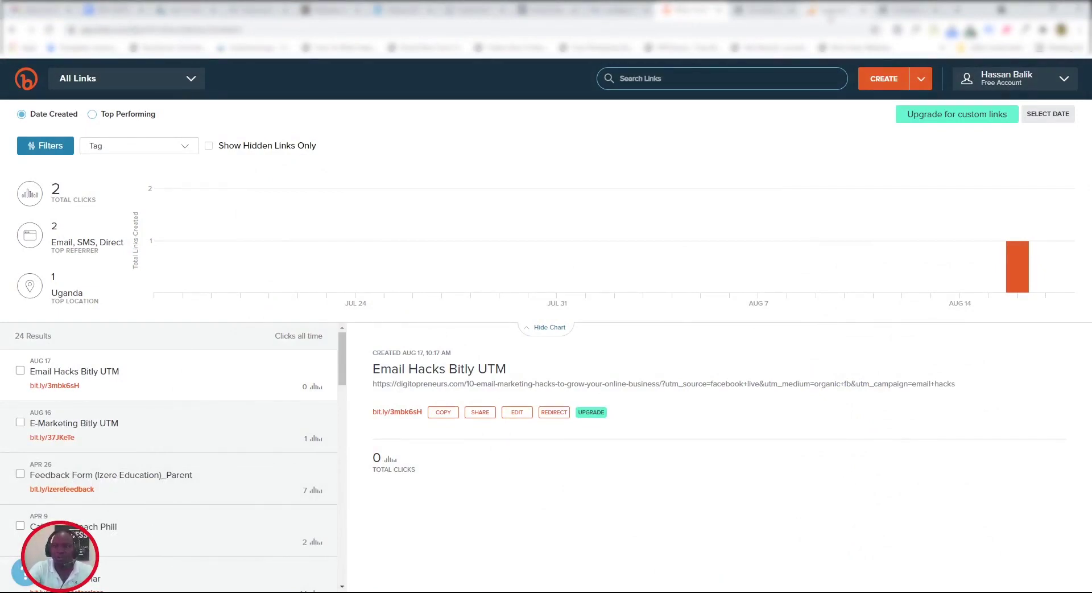
click(831, 13)
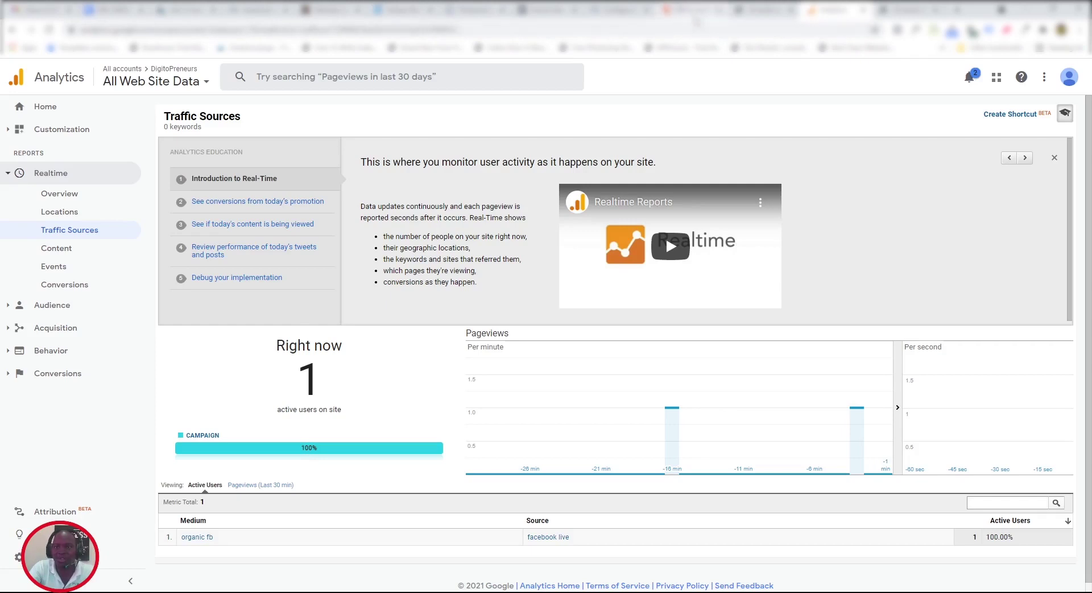
click(696, 17)
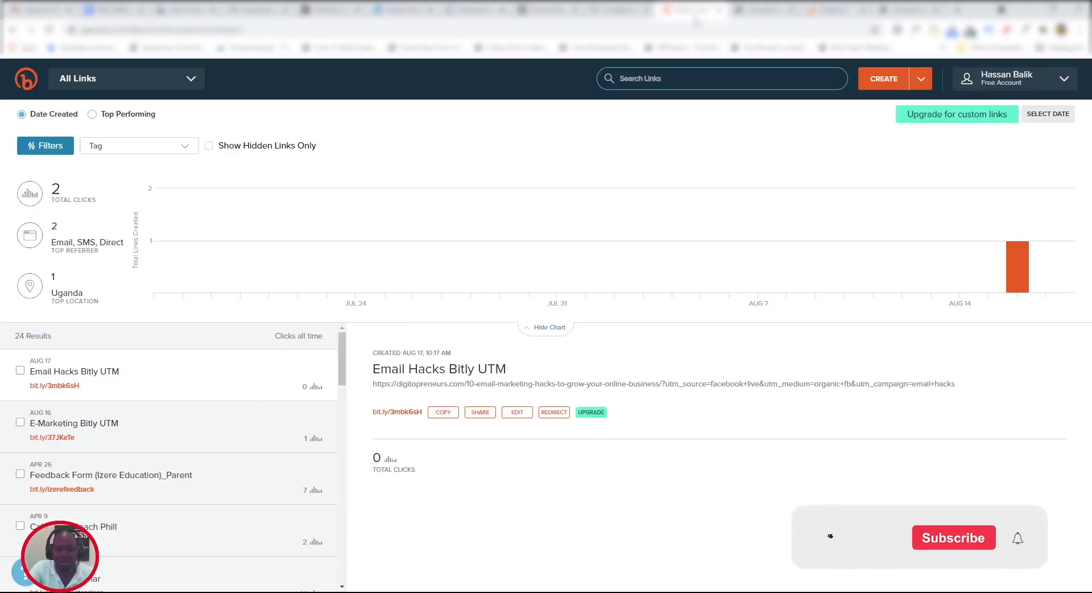